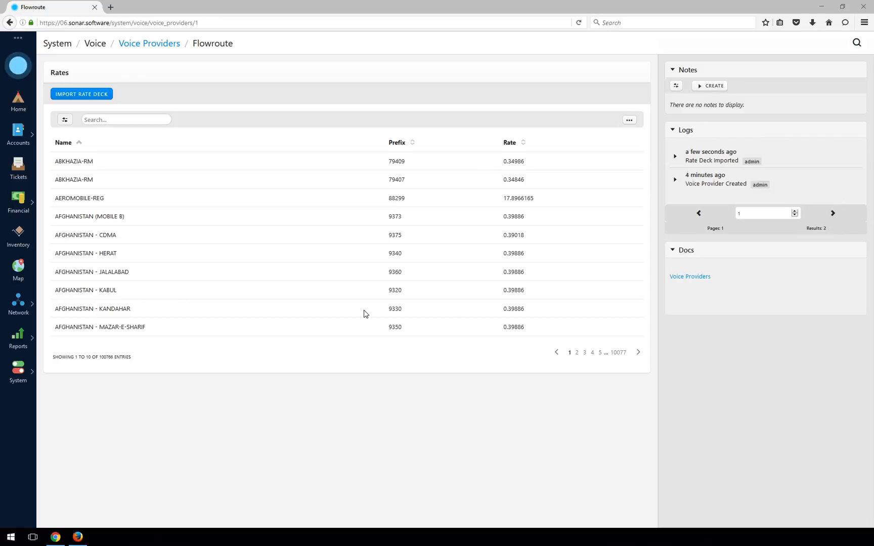
{"action": "double_click", "coordinate": [105, 357]}
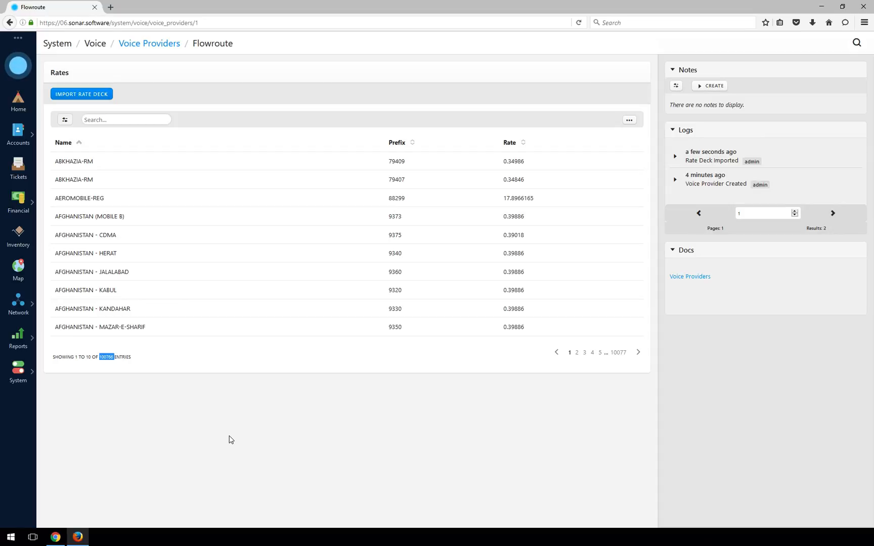
{"action": "left_click", "coordinate": [390, 426]}
{"action": "left_click_drag", "start_coordinate": [63, 162], "coordinate": [185, 328]}
{"action": "left_click", "coordinate": [185, 328]}
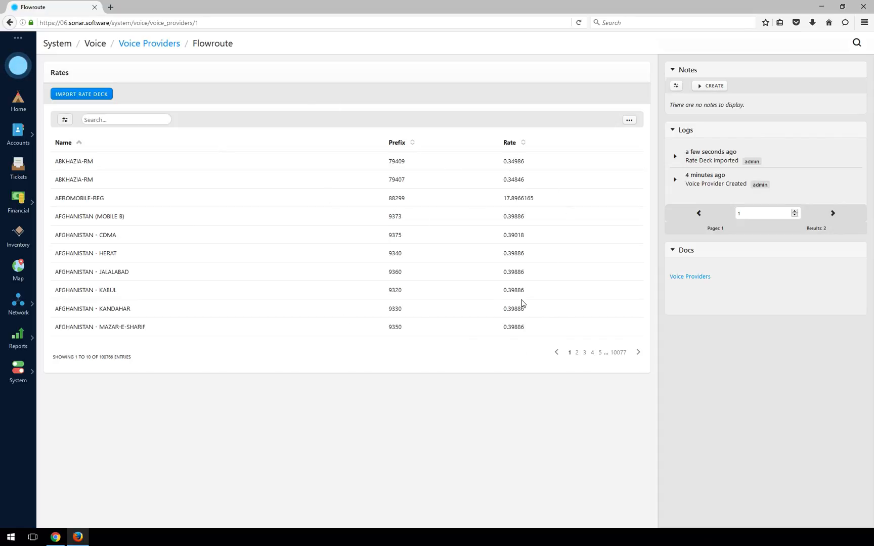
Search the Flowroute rates for "united kingdom" and check the prefix of the first matching rate.
{"action": "left_click", "coordinate": [116, 120]}
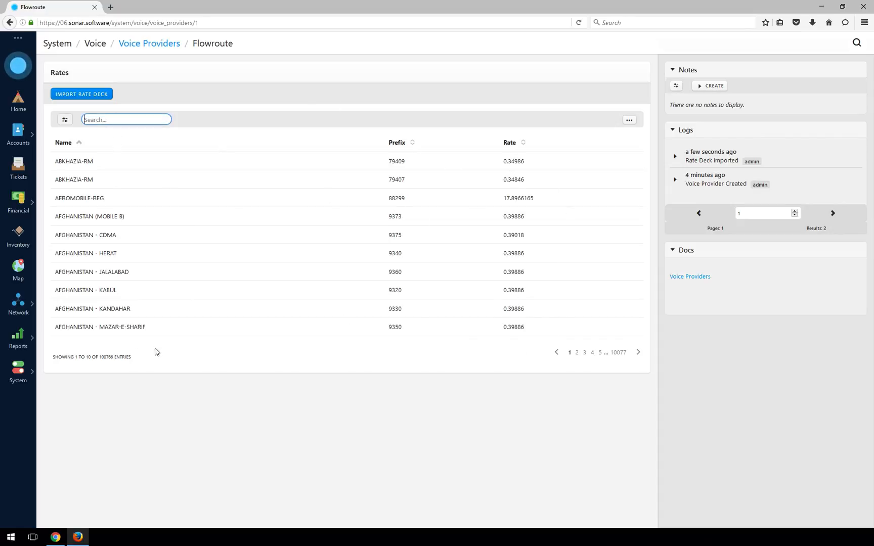
{"action": "type", "text": "united"}
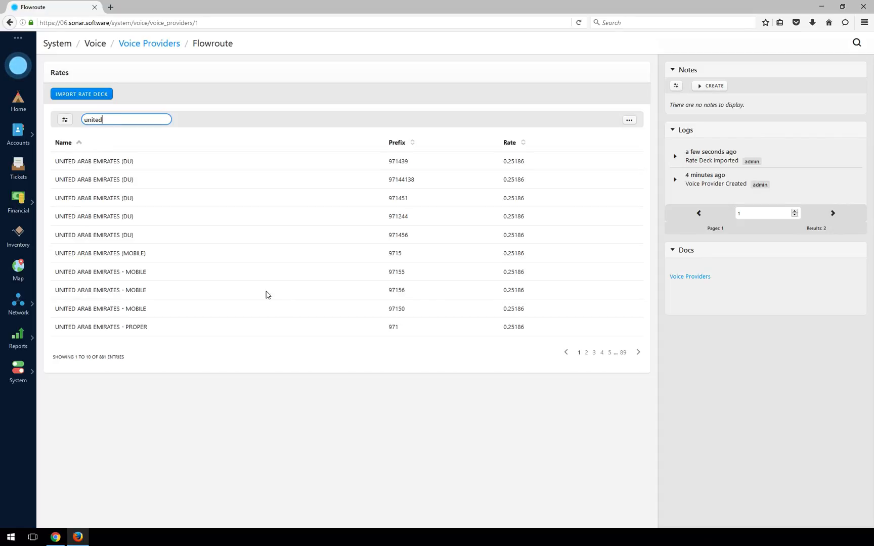
{"action": "type", "text": " kingdom"}
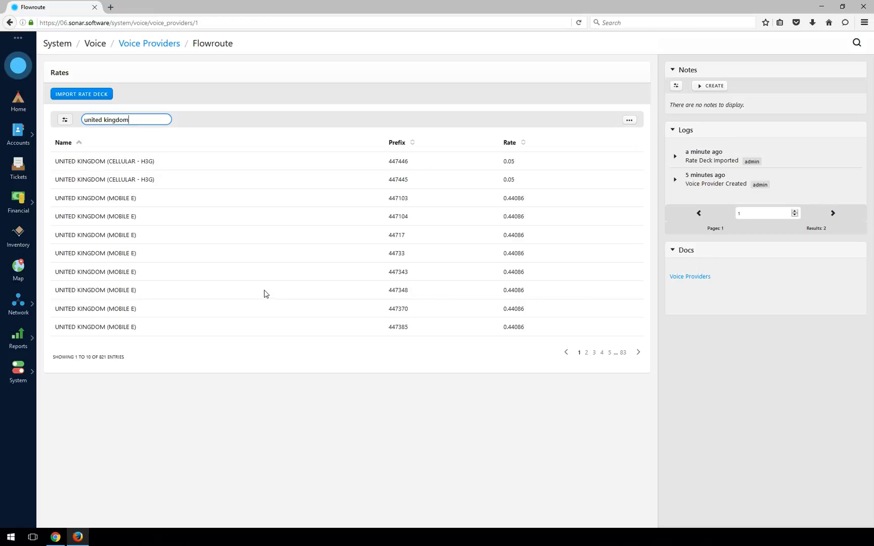
{"action": "double_click", "coordinate": [403, 161]}
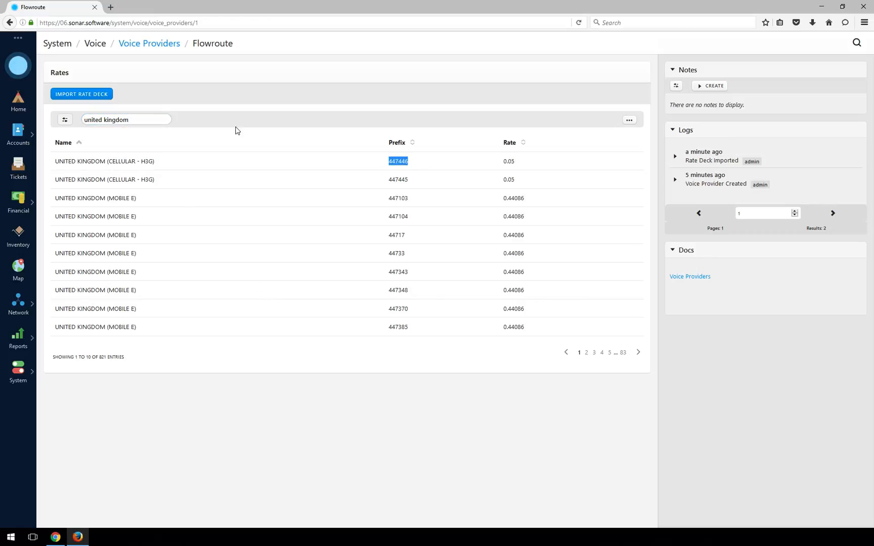
Search the Flowroute rates for the prefix 447, and clear the search to restore the full rate list.
{"action": "triple_click", "coordinate": [135, 120]}
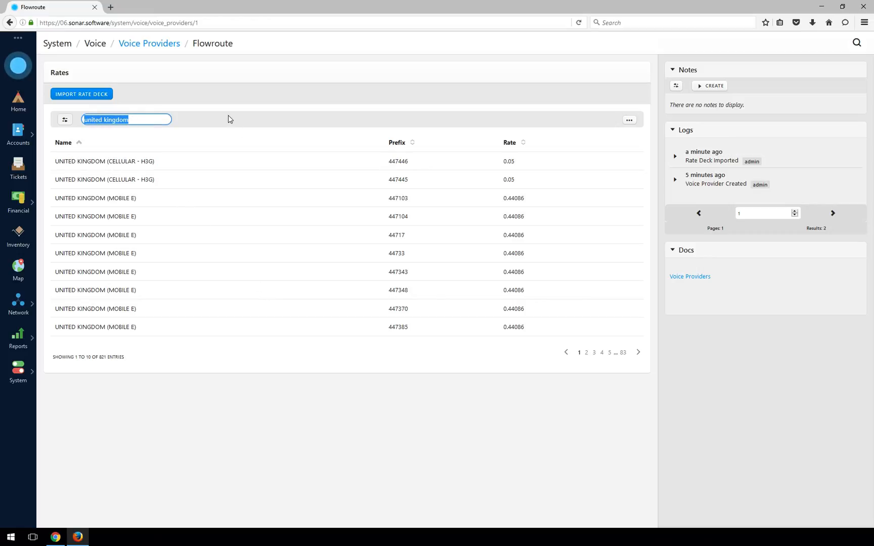
{"action": "type", "text": "447"}
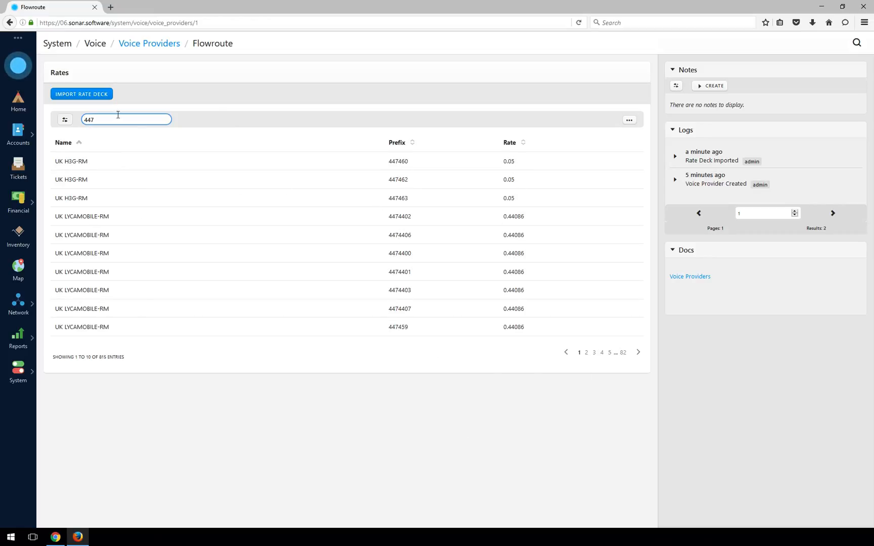
{"action": "left_click_drag", "start_coordinate": [110, 117], "coordinate": [52, 120]}
{"action": "key", "text": "BackSpace"}
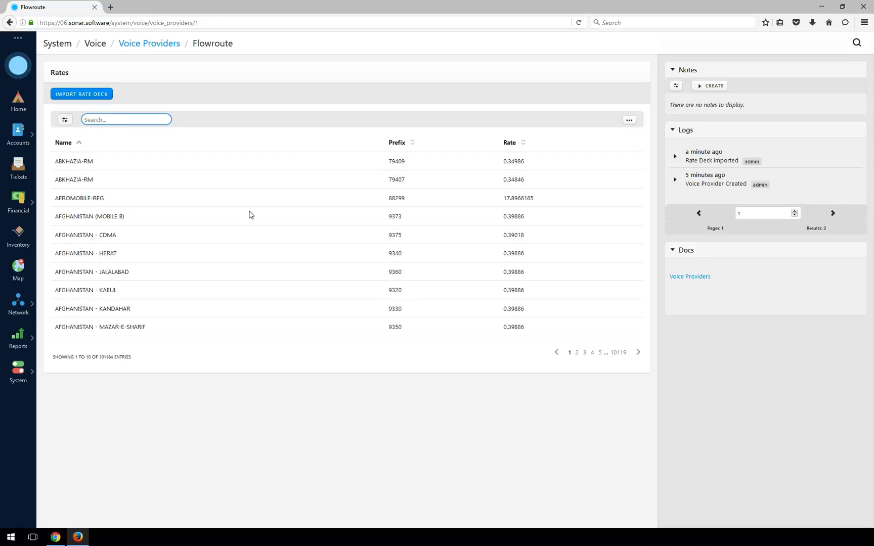
View the rate deck import form for Flowroute and return to the provider's rates without importing.
{"action": "left_click", "coordinate": [90, 98]}
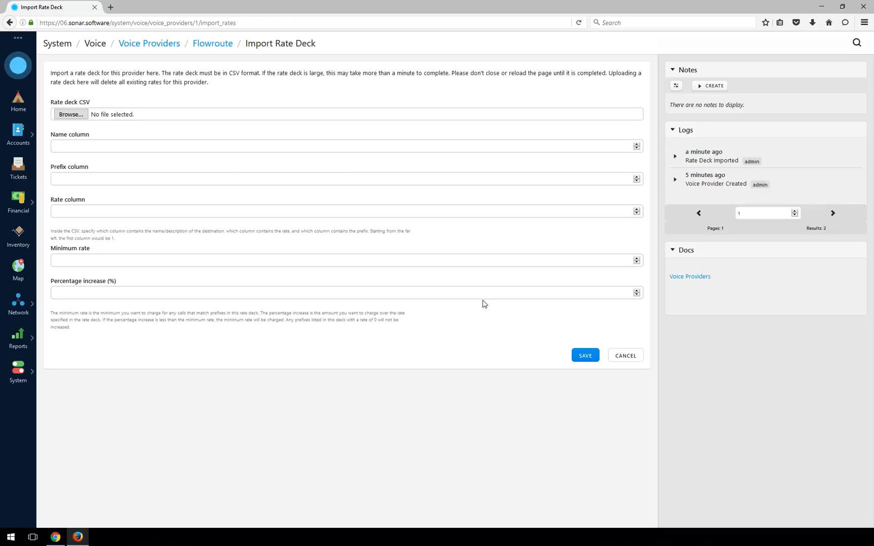
{"action": "left_click", "coordinate": [636, 359]}
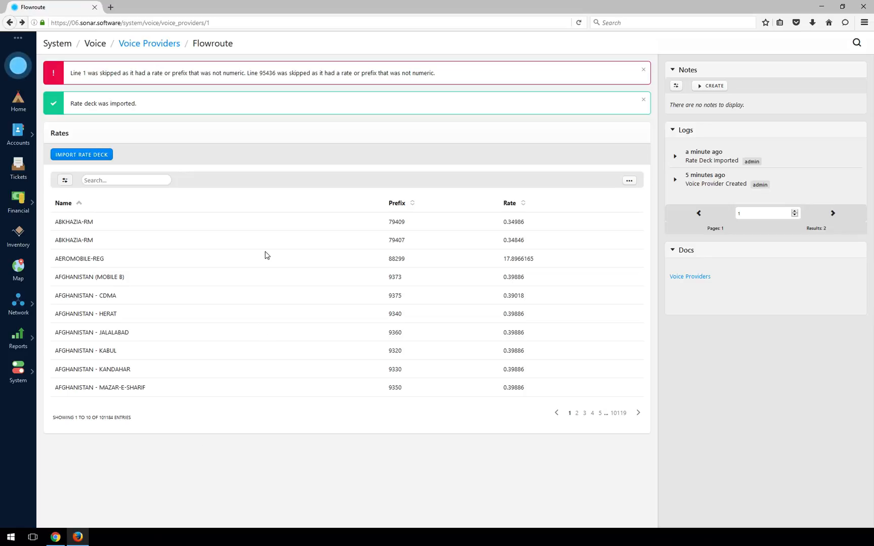
Go to the system's Services page and start creating a new service.
{"action": "left_click", "coordinate": [22, 378]}
{"action": "scroll", "coordinate": [121, 330], "scroll_direction": "down", "scroll_amount": 2}
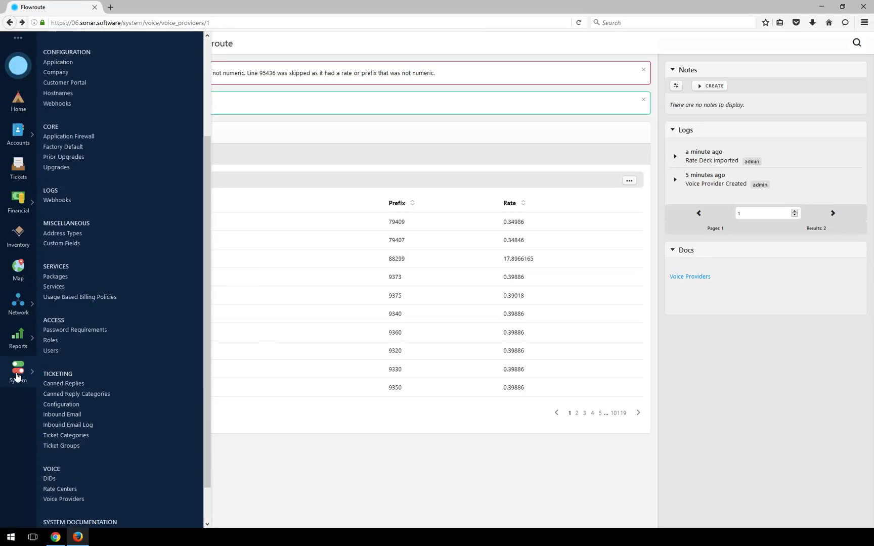
{"action": "left_click", "coordinate": [55, 287]}
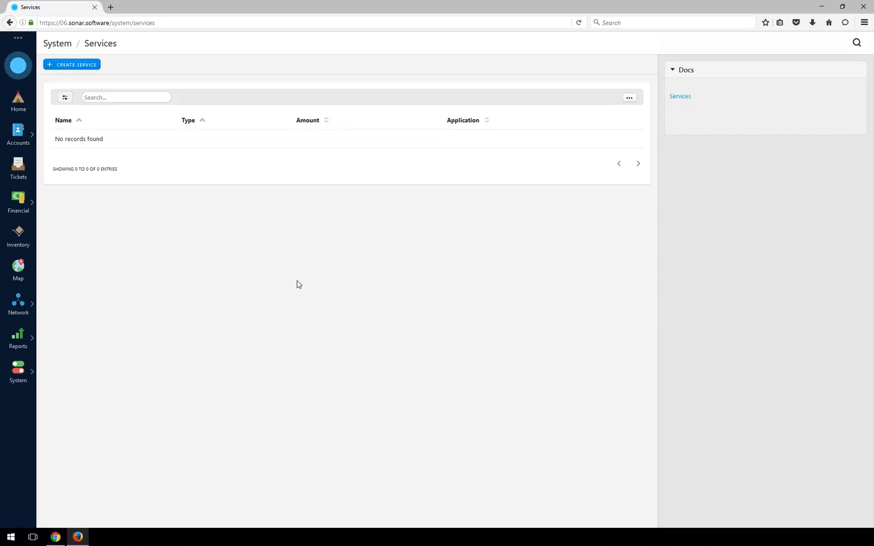
{"action": "left_click", "coordinate": [77, 66]}
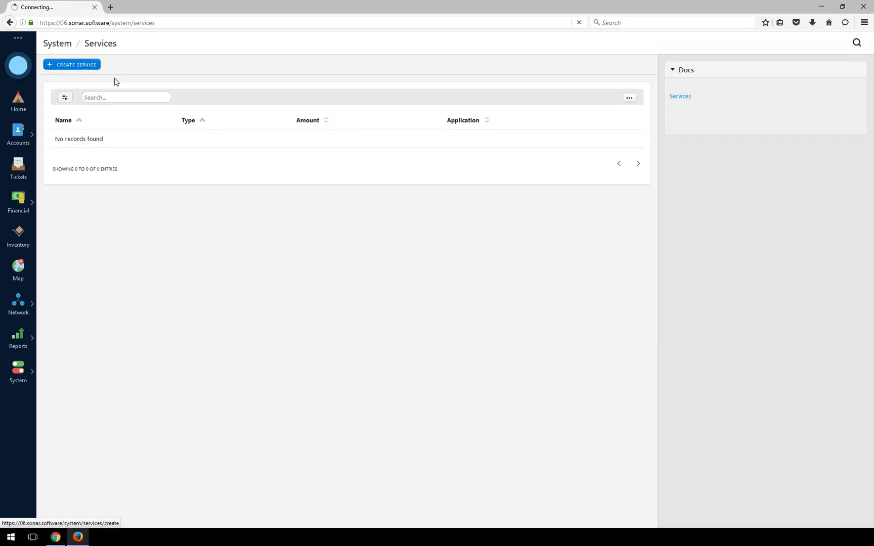
Name the new recurring service "Residential Standard" and set its amount to $24.95.
{"action": "left_click", "coordinate": [197, 145]}
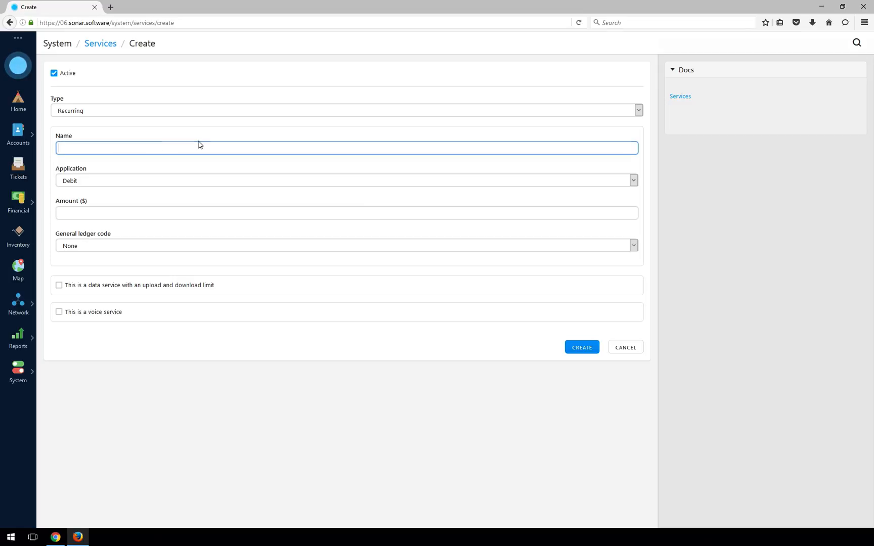
{"action": "type", "text": "Reside"}
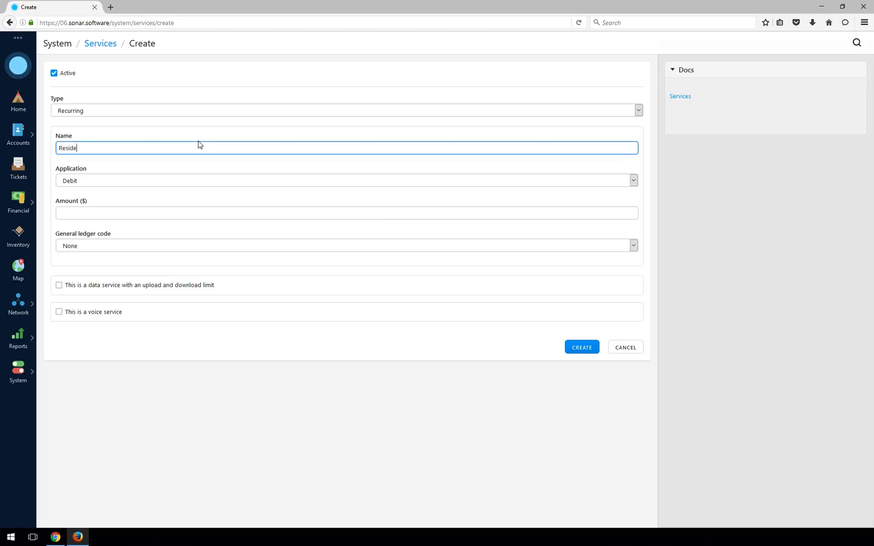
{"action": "type", "text": "ntial Standard"}
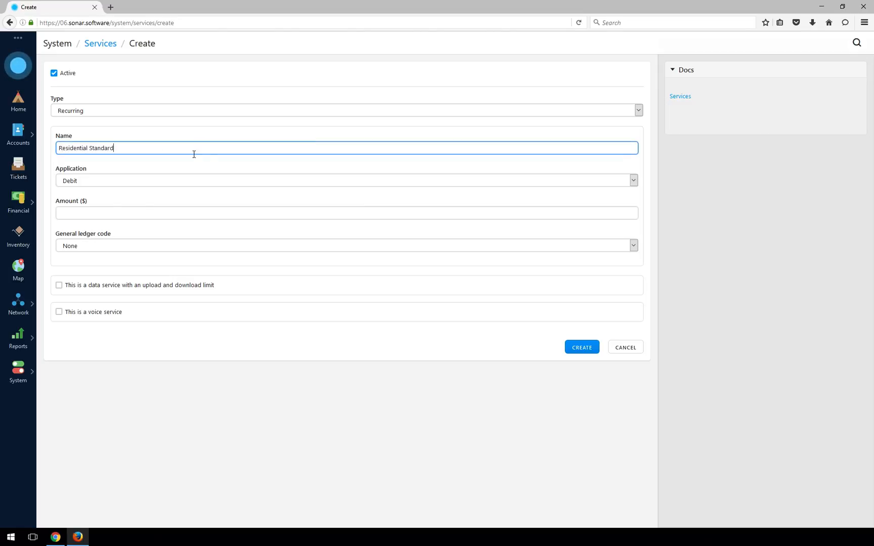
{"action": "left_click", "coordinate": [97, 213]}
{"action": "type", "text": "24.95"}
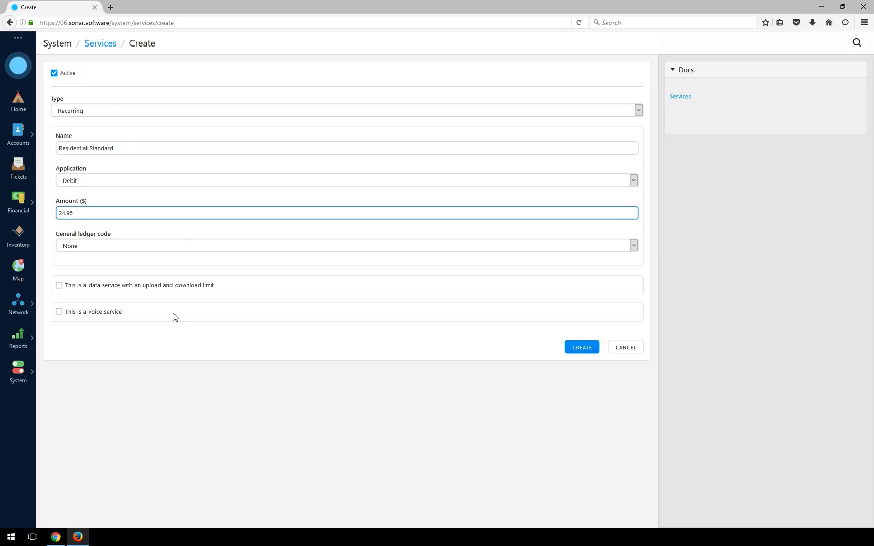
{"action": "left_click", "coordinate": [238, 369]}
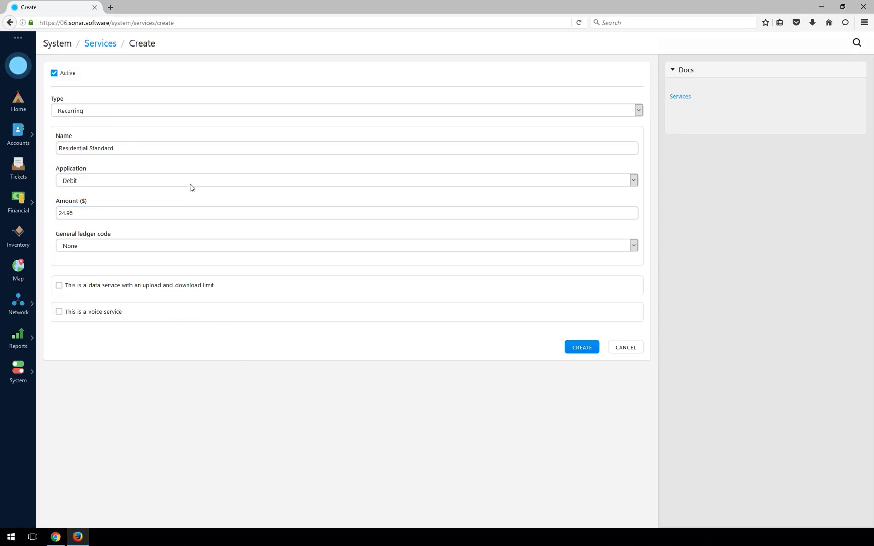
Mark the service as a voice service and add 414 and 262 as its local prefixes.
{"action": "left_click", "coordinate": [81, 315]}
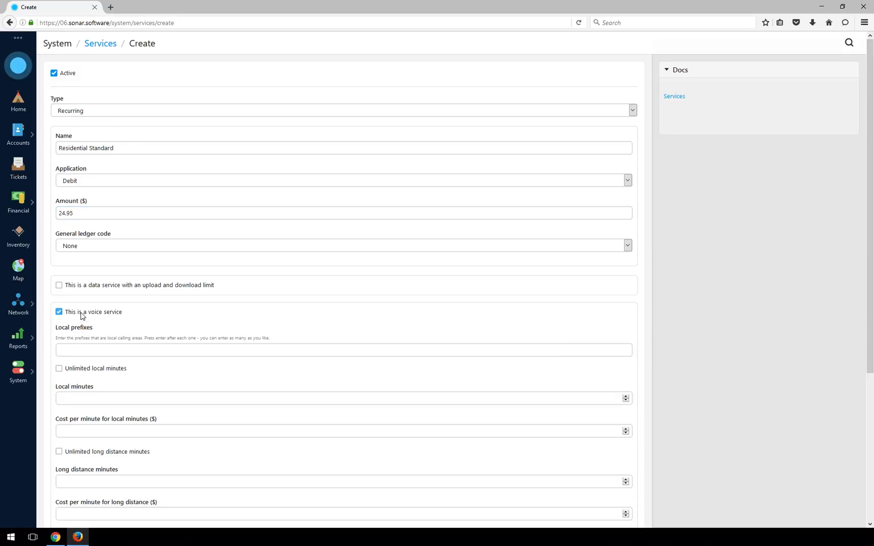
{"action": "scroll", "coordinate": [374, 266], "scroll_direction": "down", "scroll_amount": 4}
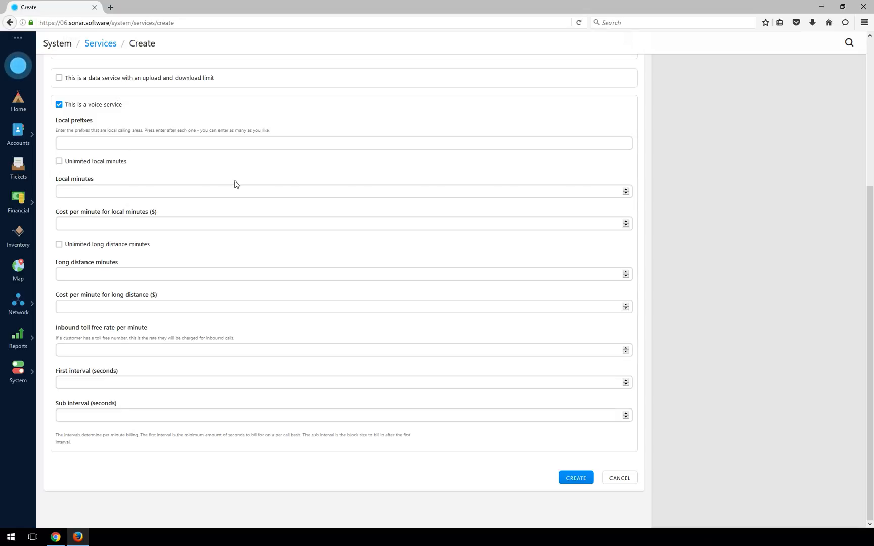
{"action": "left_click", "coordinate": [130, 144]}
{"action": "type", "text": "414"}
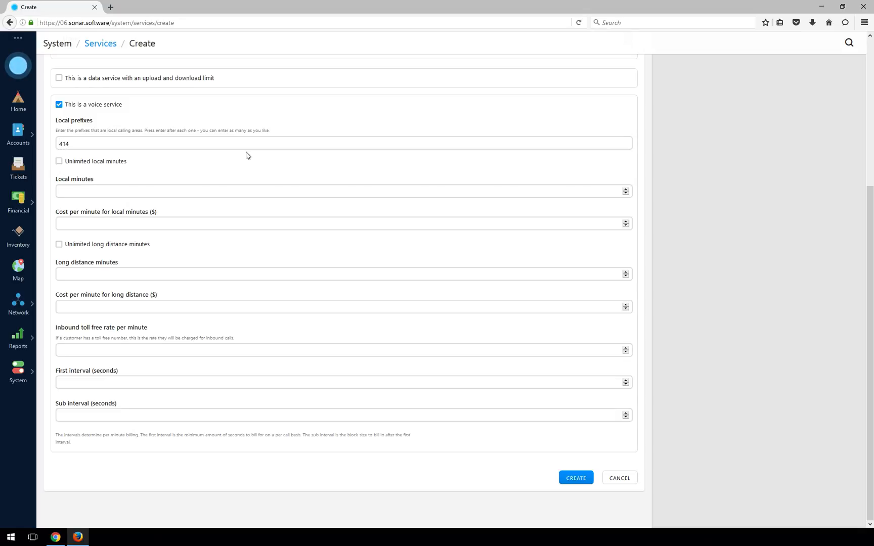
{"action": "key", "text": "Return"}
{"action": "type", "text": "262"}
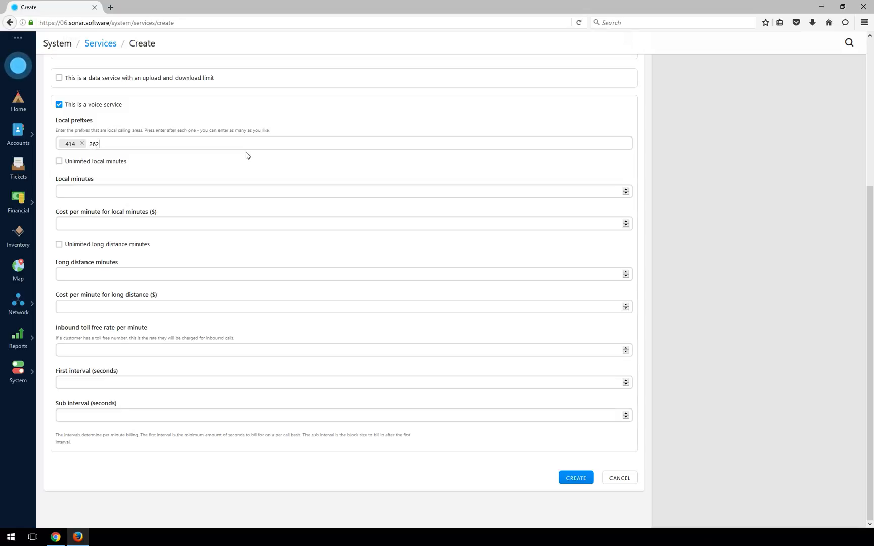
{"action": "key", "text": "Return"}
Add 414123 as a further local prefix and remove it again.
{"action": "type", "text": "414"}
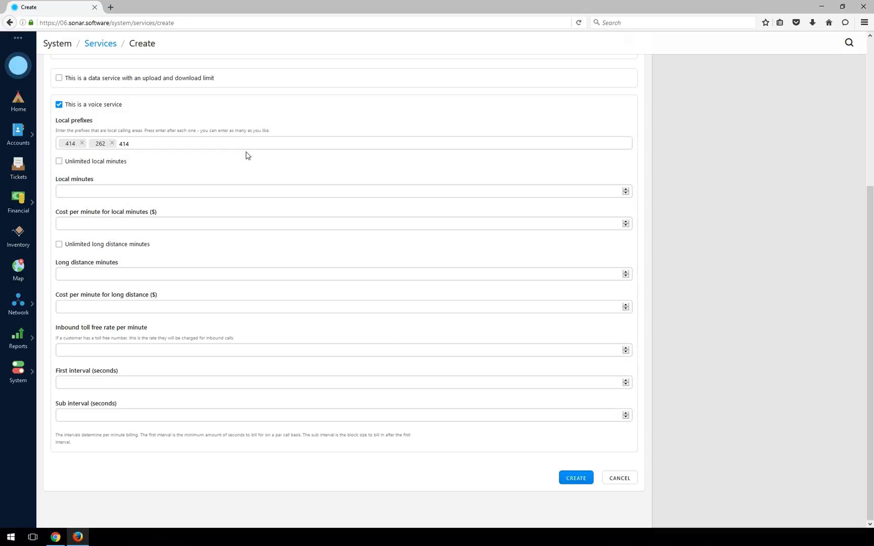
{"action": "type", "text": "123"}
{"action": "key", "text": "Return"}
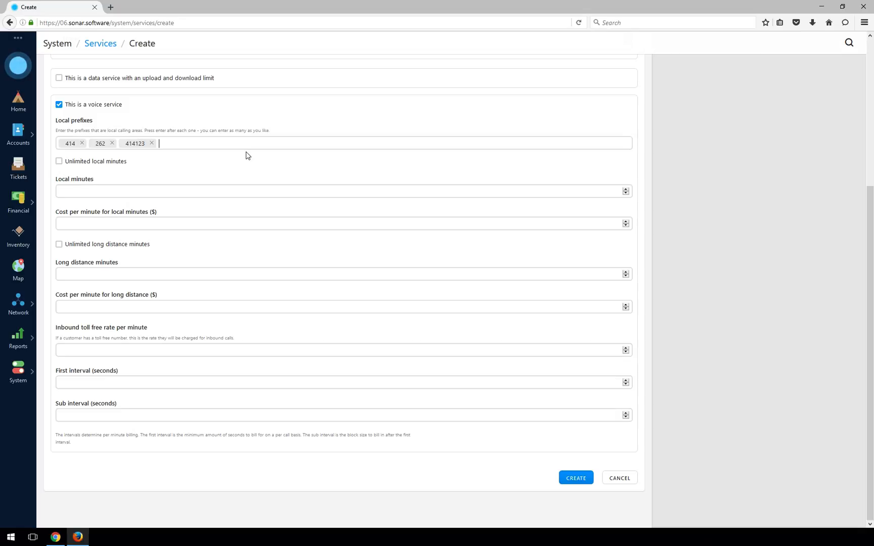
{"action": "left_click", "coordinate": [151, 143]}
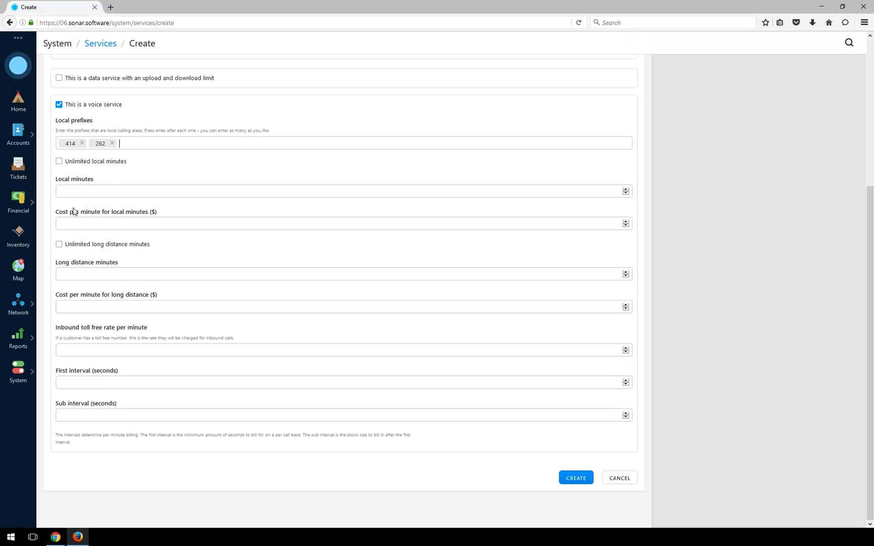
Leave local minutes limited, setting them to 500 with a cost of $0.01 per local minute.
{"action": "left_click", "coordinate": [109, 161]}
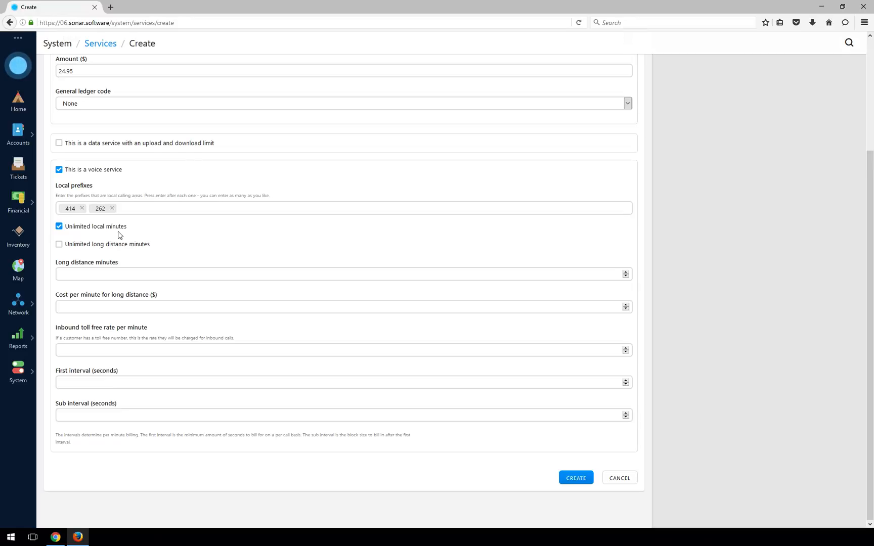
{"action": "left_click", "coordinate": [103, 228]}
{"action": "left_click", "coordinate": [124, 258]}
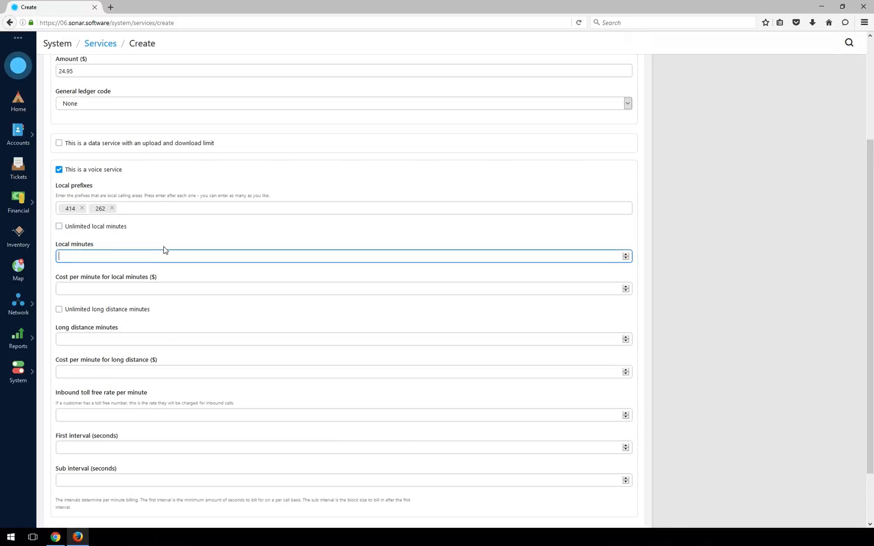
{"action": "type", "text": "500"}
{"action": "left_click", "coordinate": [213, 281]}
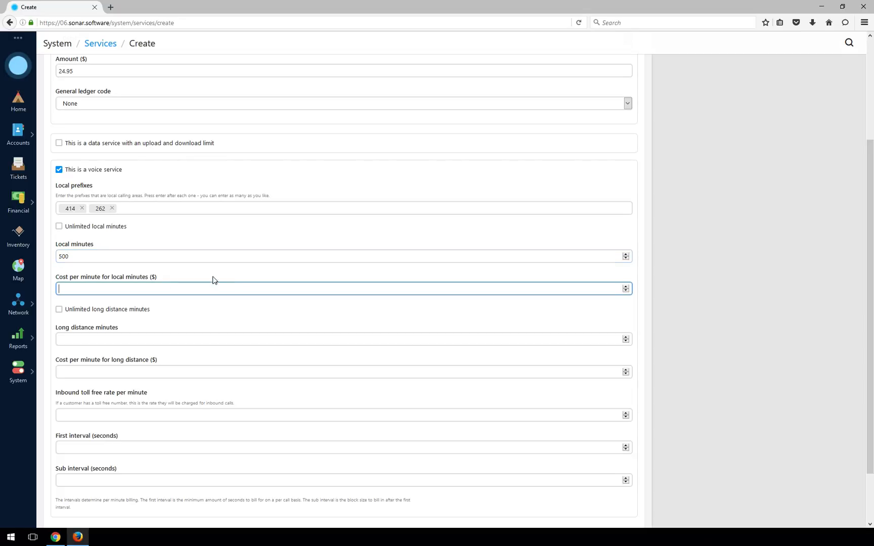
{"action": "type", "text": "0.01"}
Leave long distance minutes limited, setting them to 250 with a cost of $0.02 per long distance minute.
{"action": "scroll", "coordinate": [167, 281], "scroll_direction": "down", "scroll_amount": 2}
{"action": "left_click", "coordinate": [122, 247]}
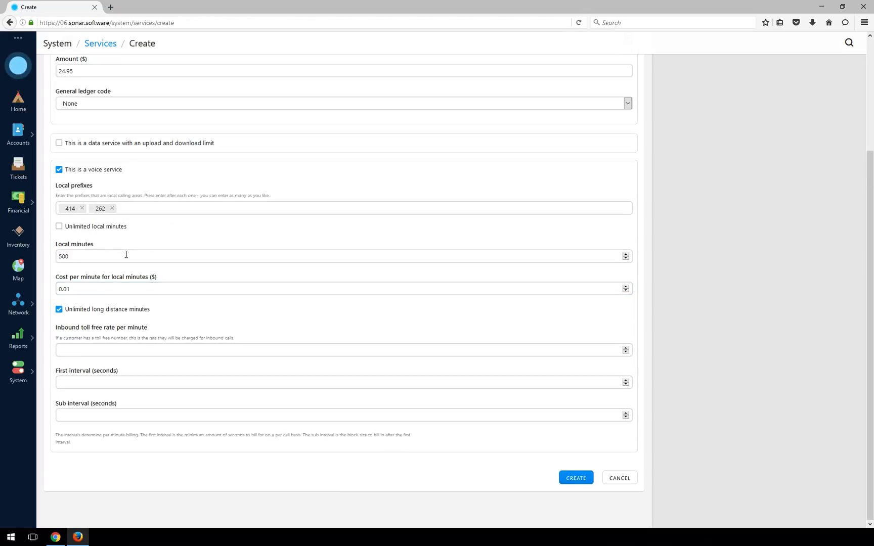
{"action": "left_click", "coordinate": [104, 309]}
{"action": "left_click", "coordinate": [138, 339]}
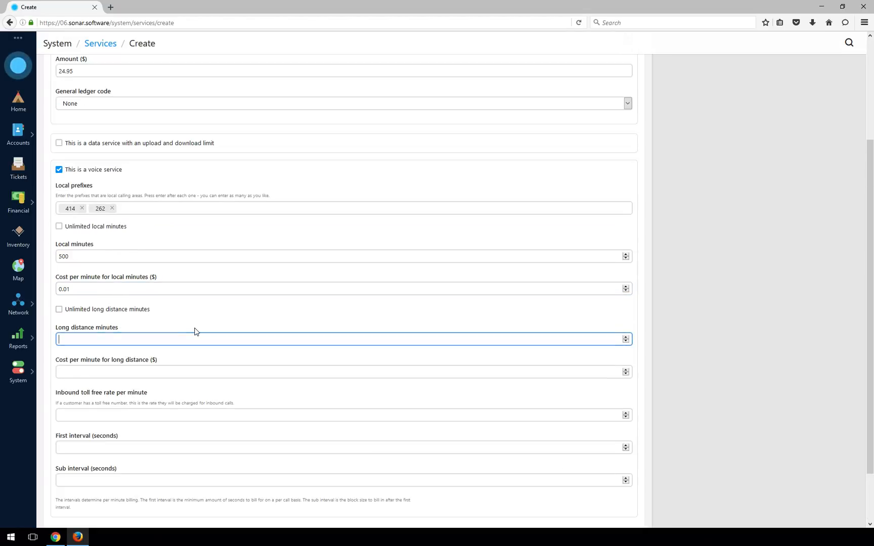
{"action": "type", "text": "250"}
{"action": "key", "text": "Tab"}
{"action": "type", "text": "0.02"}
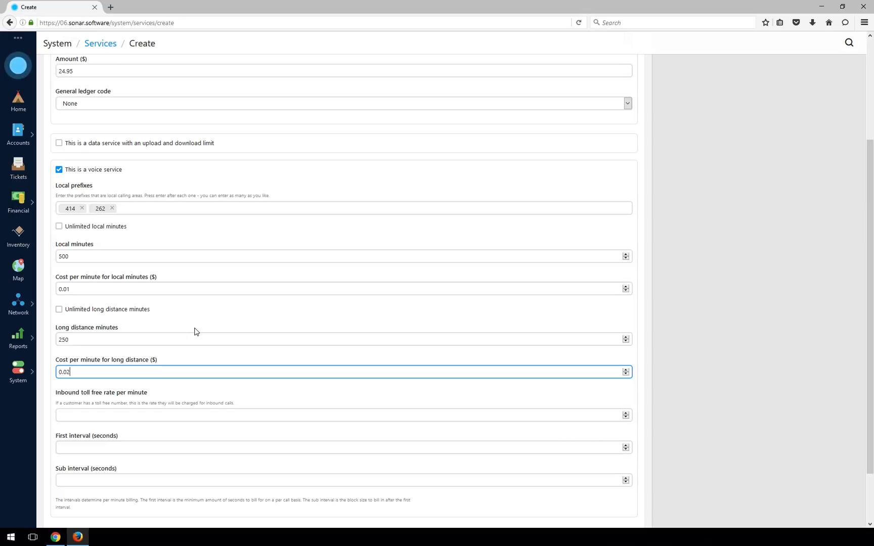
Set the voice service's inbound toll free rate per minute to 0.04.
{"action": "scroll", "coordinate": [192, 332], "scroll_direction": "down", "scroll_amount": 2}
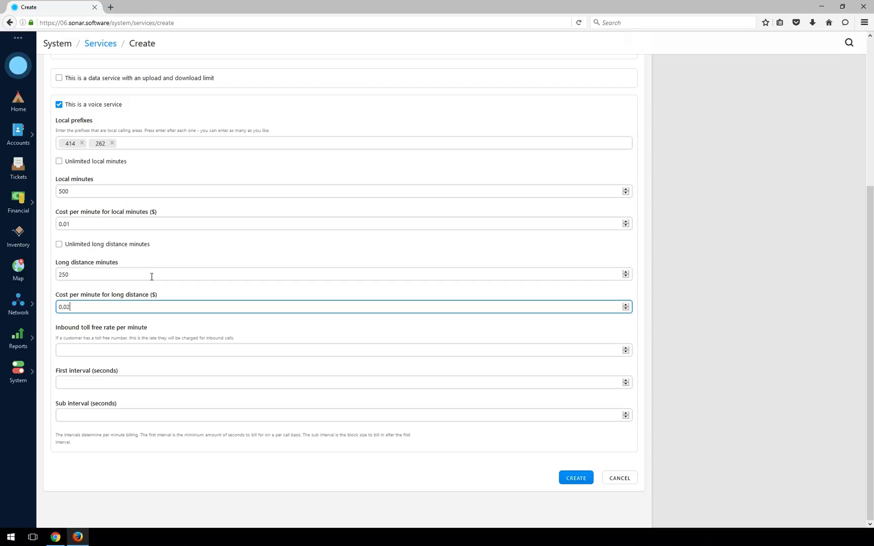
{"action": "left_click", "coordinate": [93, 351]}
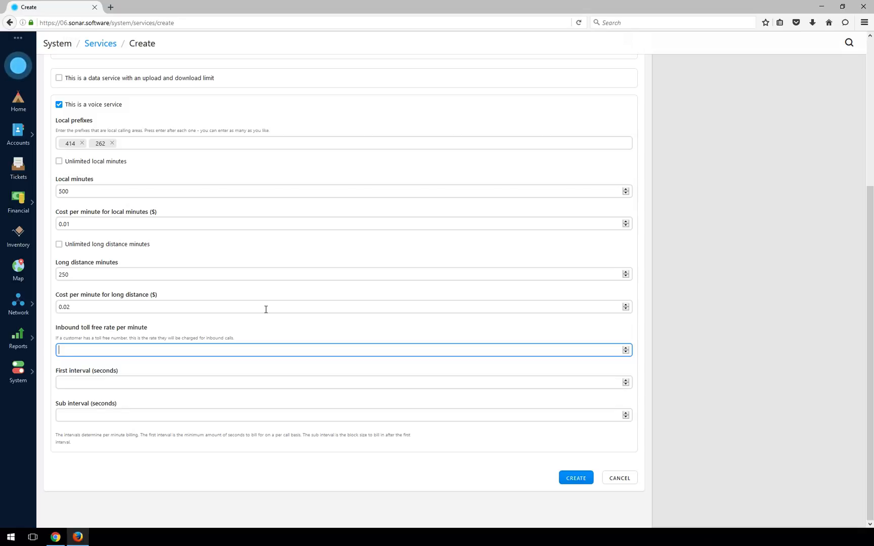
{"action": "type", "text": "0.04"}
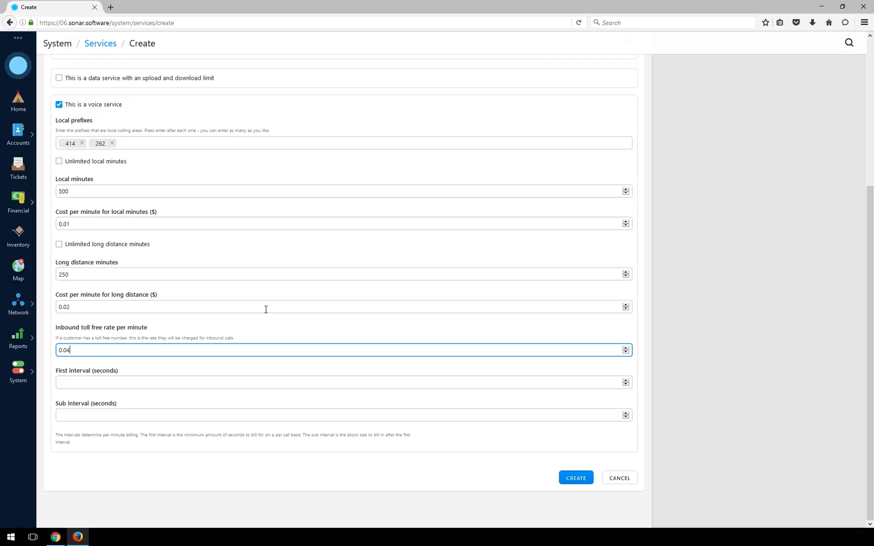
Set the voice service's per-minute billing intervals to a first interval of 60 seconds and a sub interval of 6 seconds.
{"action": "left_click", "coordinate": [79, 384]}
{"action": "left_click", "coordinate": [89, 419]}
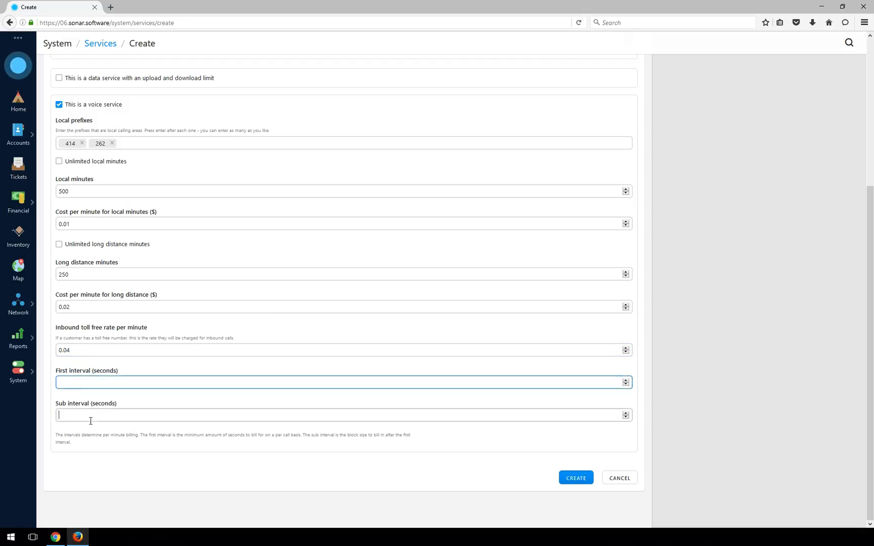
{"action": "left_click", "coordinate": [199, 387]}
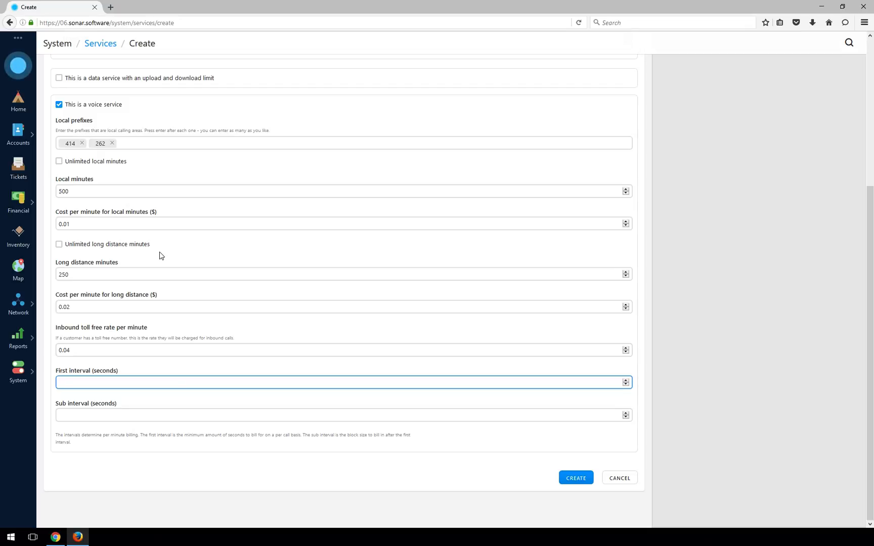
{"action": "left_click", "coordinate": [67, 223]}
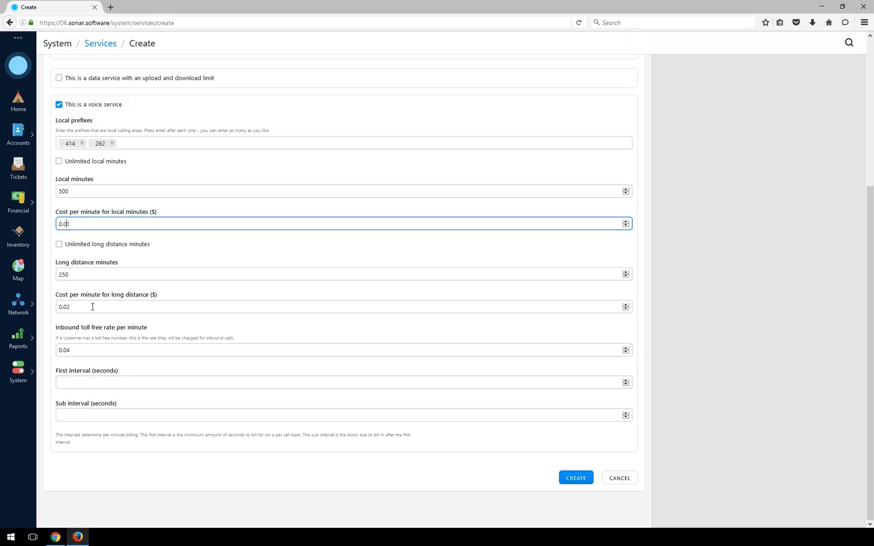
{"action": "left_click", "coordinate": [70, 307]}
{"action": "left_click", "coordinate": [153, 382]}
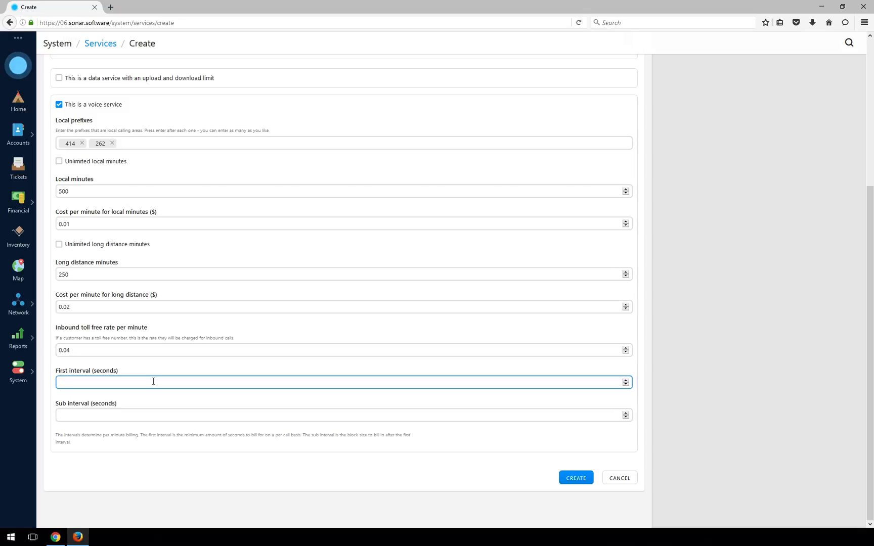
{"action": "type", "text": "60"}
{"action": "left_click", "coordinate": [202, 413]}
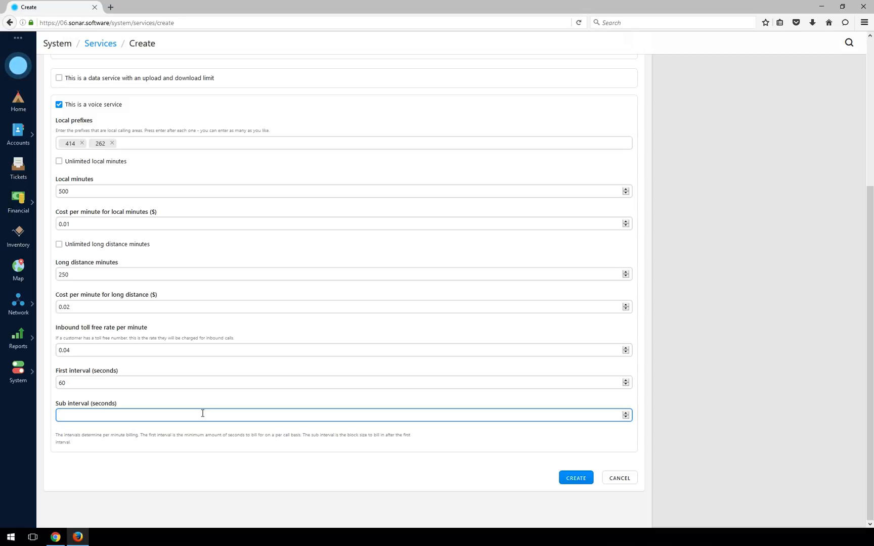
{"action": "type", "text": "6"}
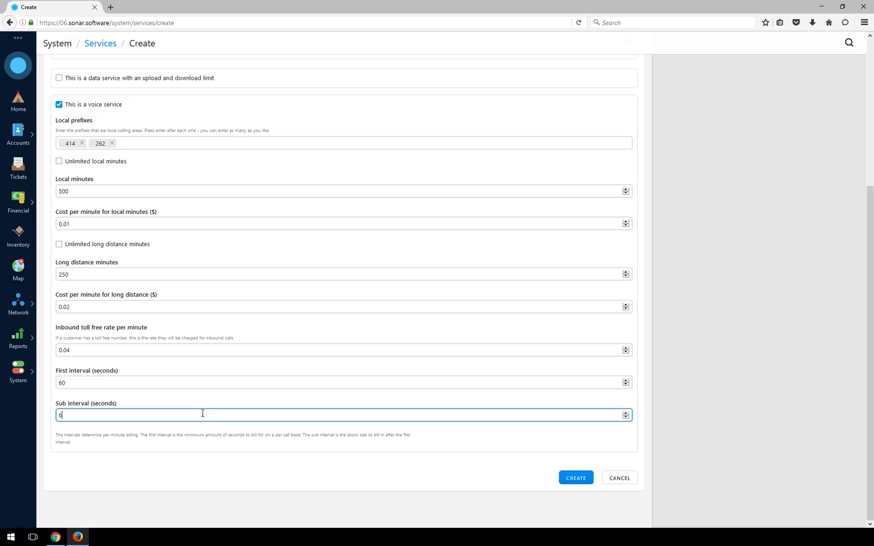
Review the first interval and sub interval entries, and check the general settings of the voice service.
{"action": "double_click", "coordinate": [90, 382]}
{"action": "left_click", "coordinate": [84, 384]}
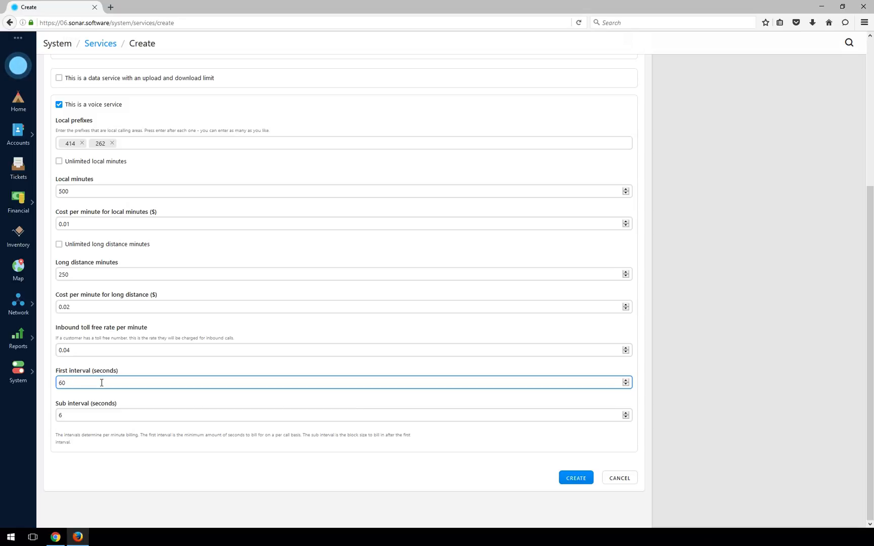
{"action": "double_click", "coordinate": [72, 415]}
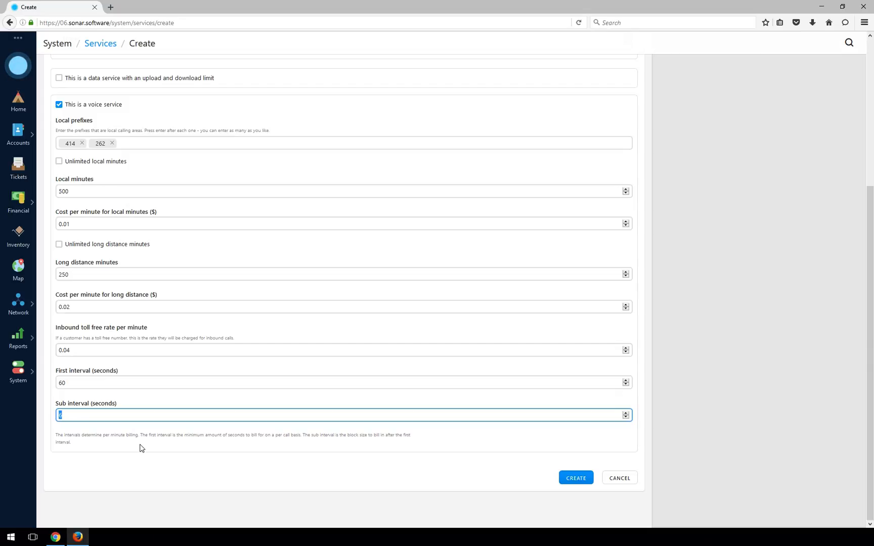
{"action": "left_click", "coordinate": [81, 383]}
{"action": "left_click", "coordinate": [71, 416]}
{"action": "double_click", "coordinate": [73, 383]}
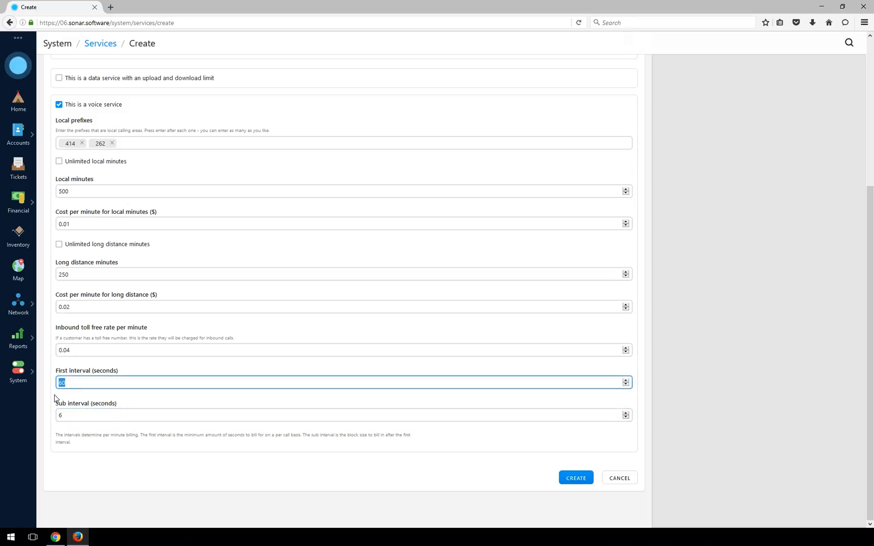
{"action": "double_click", "coordinate": [71, 415]}
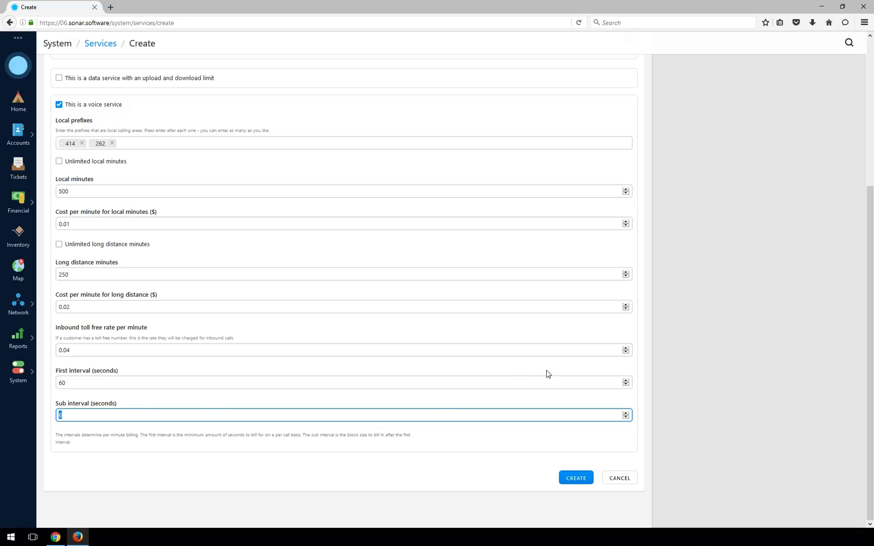
{"action": "scroll", "coordinate": [268, 162], "scroll_direction": "up", "scroll_amount": 4}
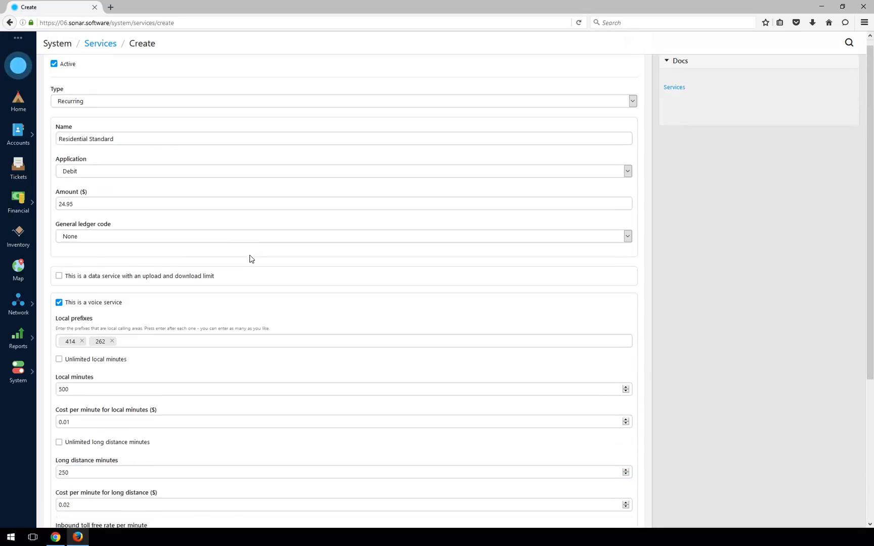